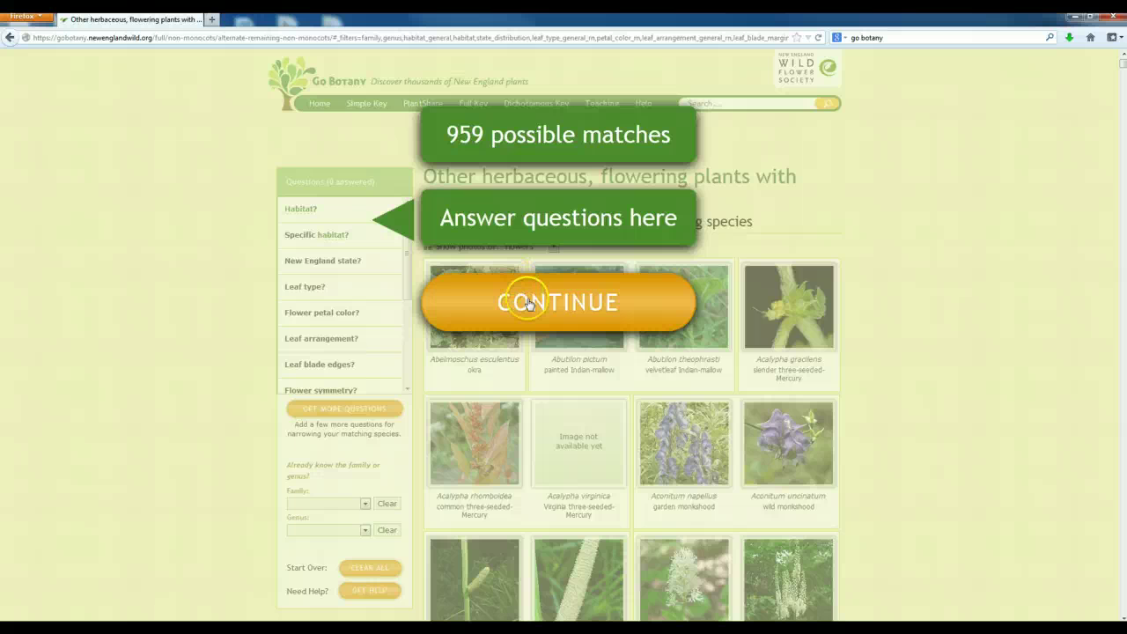
# Dismiss the intro overlay to reveal the Full Key's 959 herbaceous alternate-leaved species
pyautogui.click(527, 302)
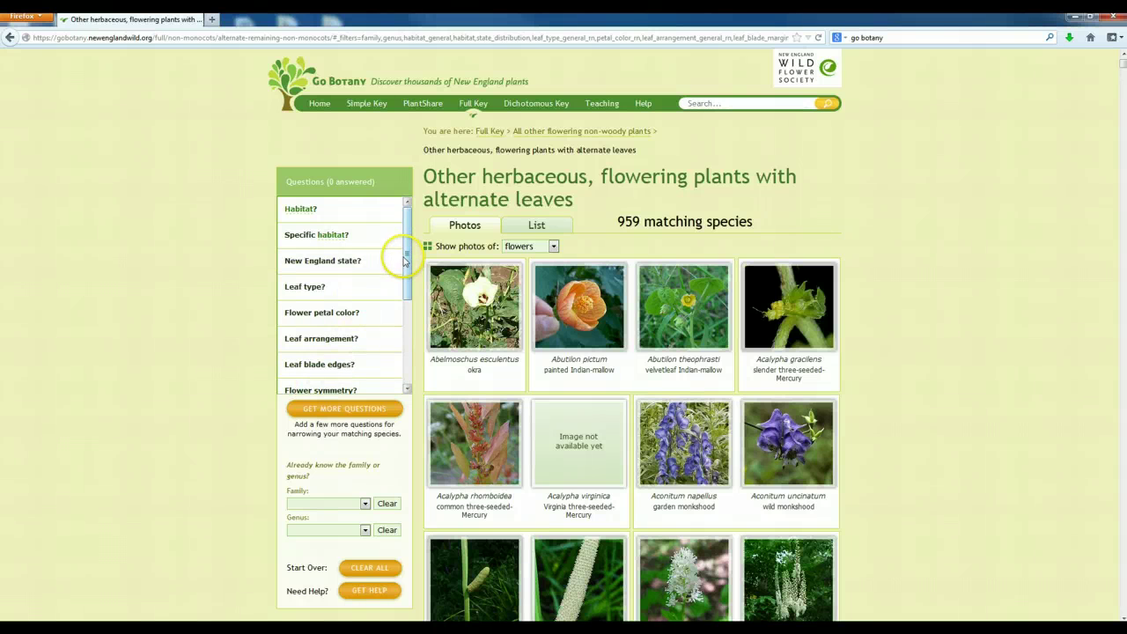
pyautogui.moveTo(403, 252); pyautogui.dragTo(411, 374)
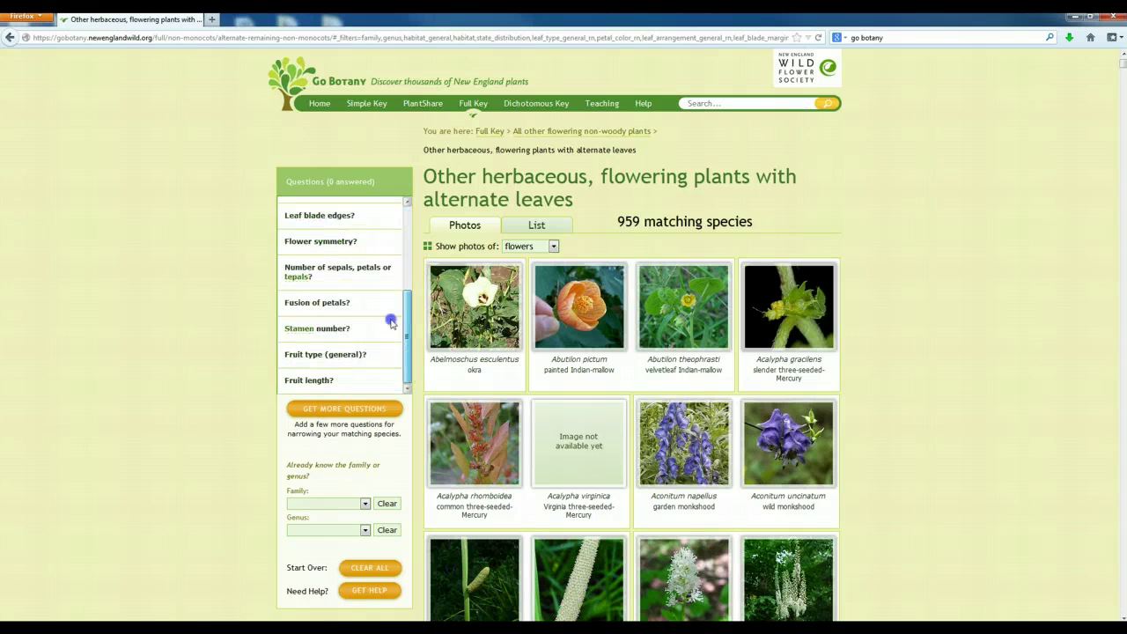
pyautogui.moveTo(391, 322); pyautogui.dragTo(404, 269)
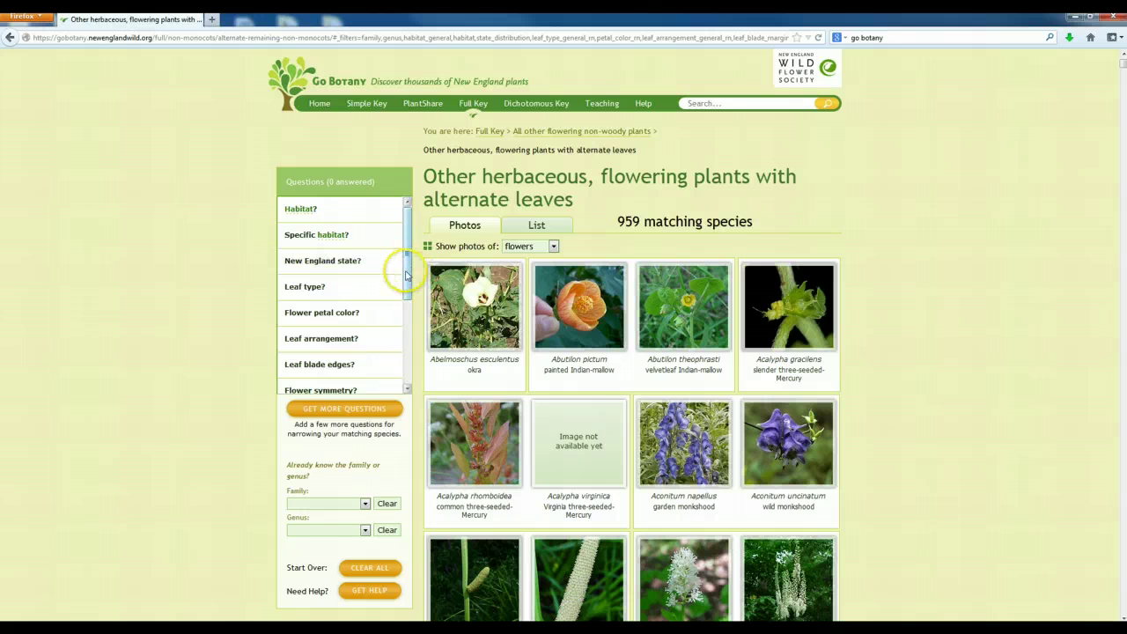
pyautogui.moveTo(406, 276); pyautogui.dragTo(407, 365)
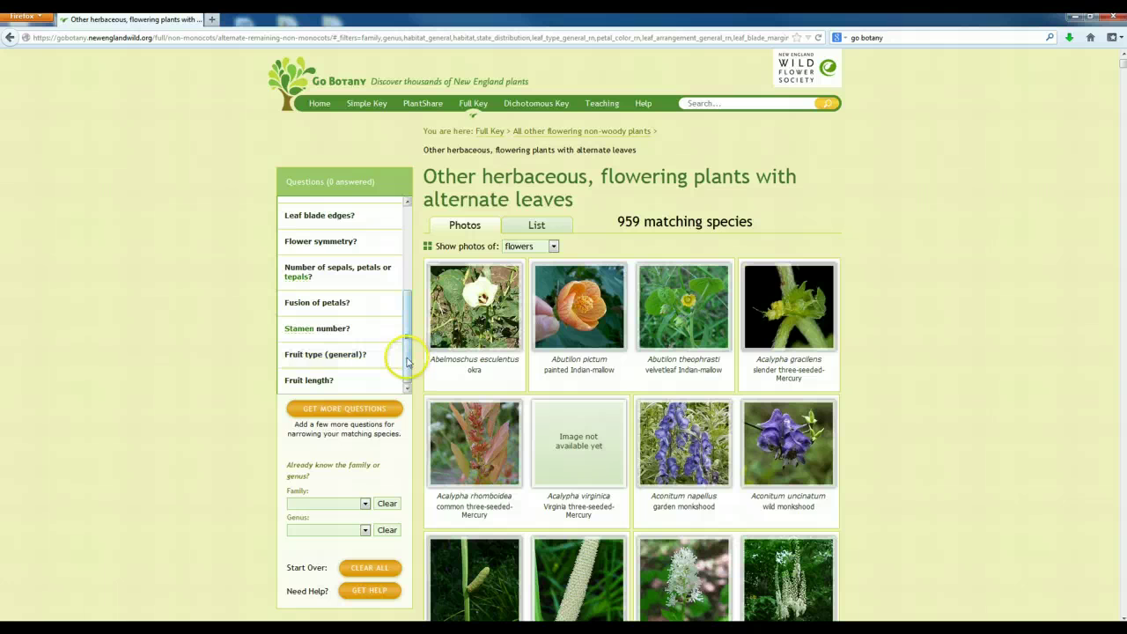
pyautogui.moveTo(408, 361); pyautogui.dragTo(410, 278)
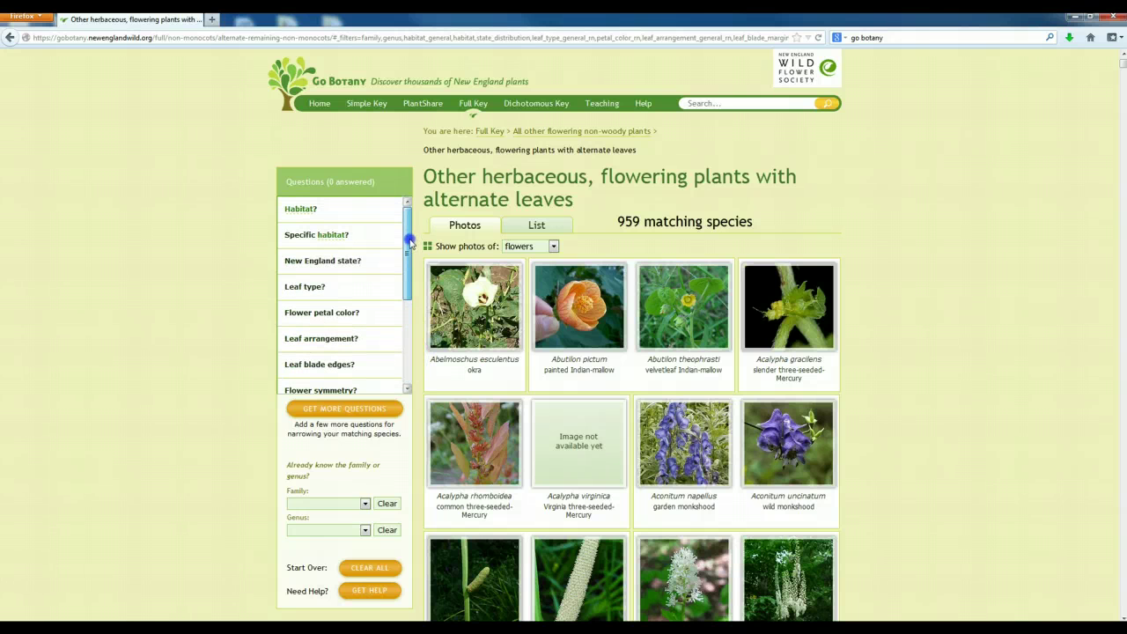
pyautogui.click(411, 248)
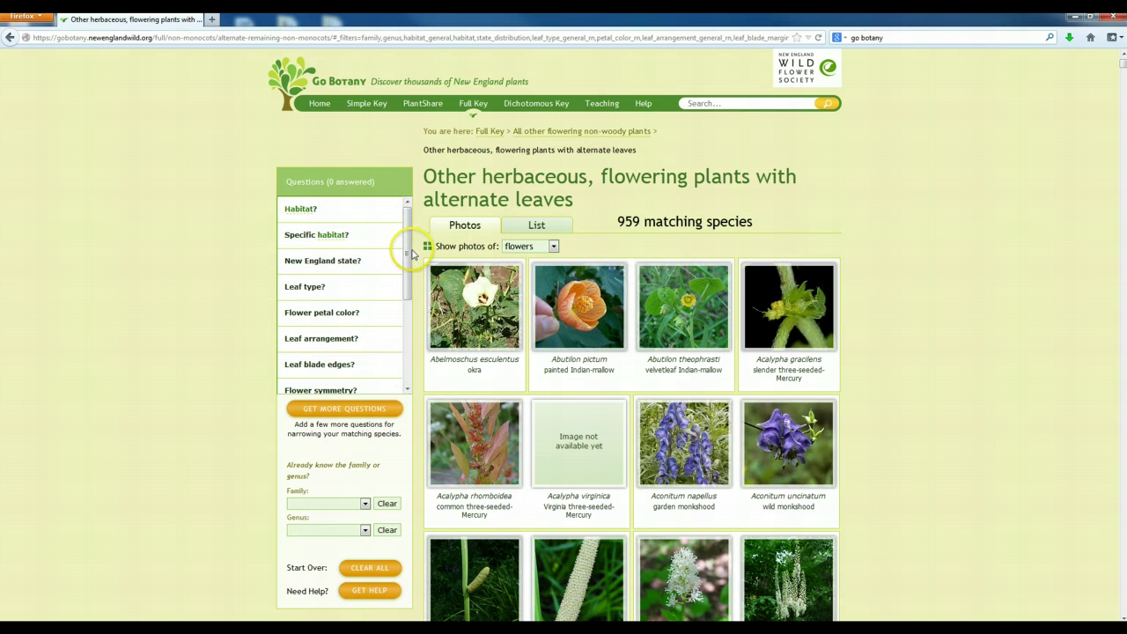
# Answer the New England state question with New Hampshire, leaving 575 matching species
pyautogui.click(349, 269)
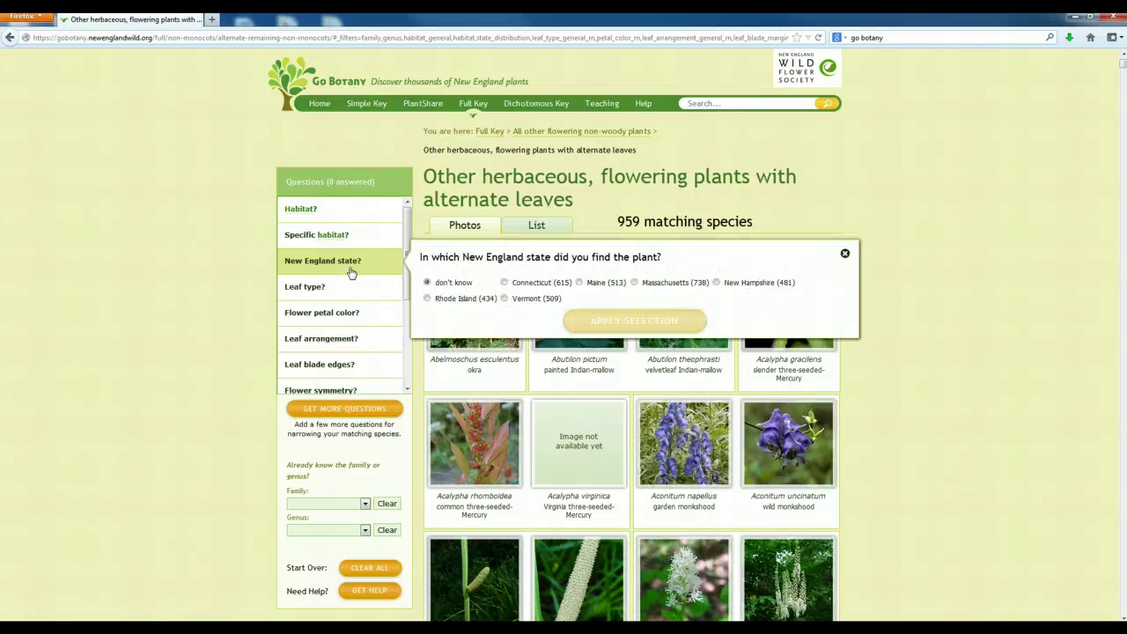
pyautogui.click(716, 283)
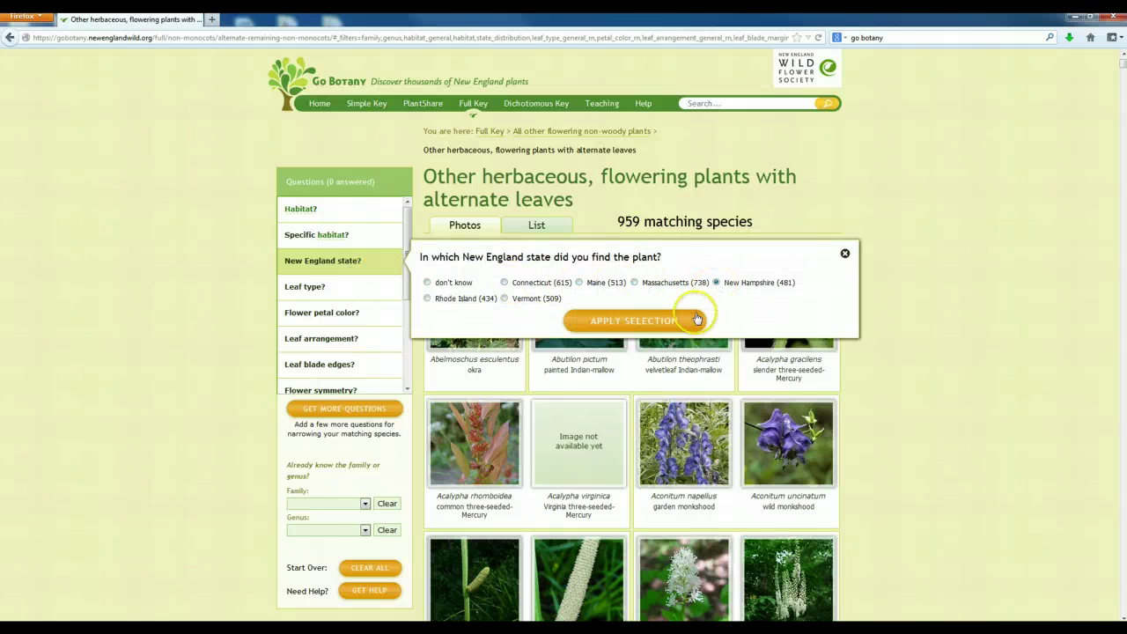
pyautogui.click(651, 321)
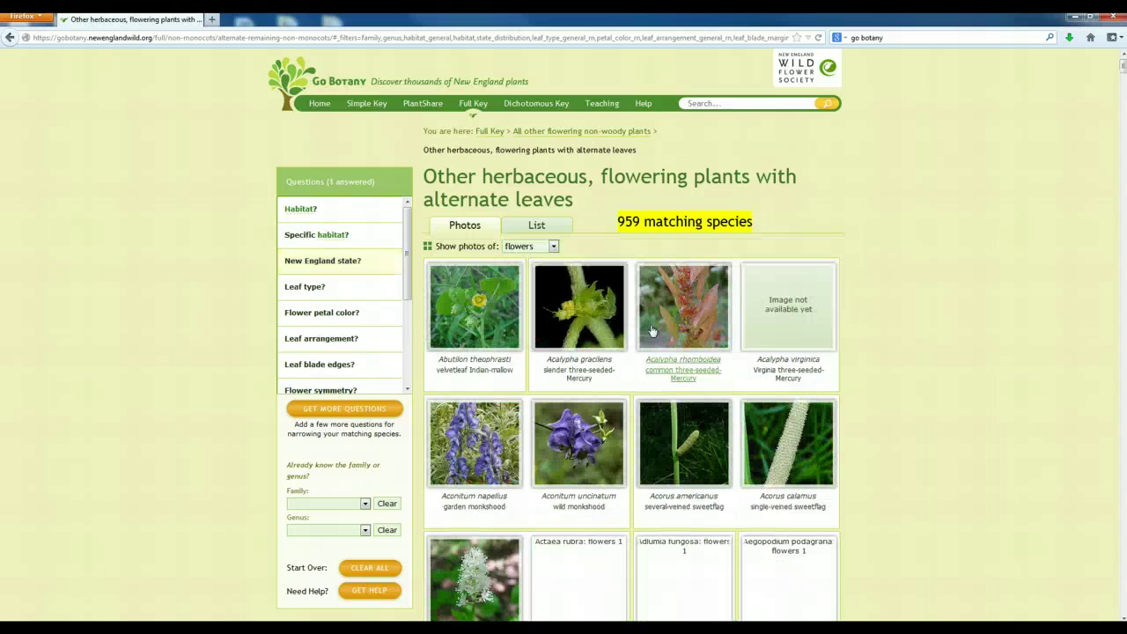
pyautogui.click(636, 239)
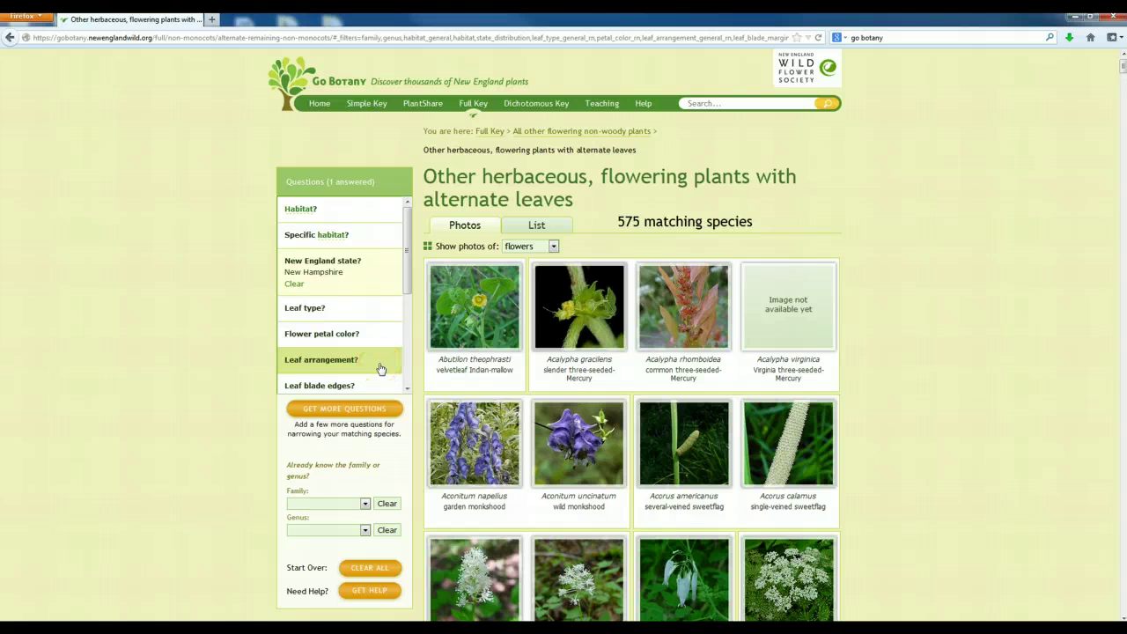
pyautogui.click(355, 412)
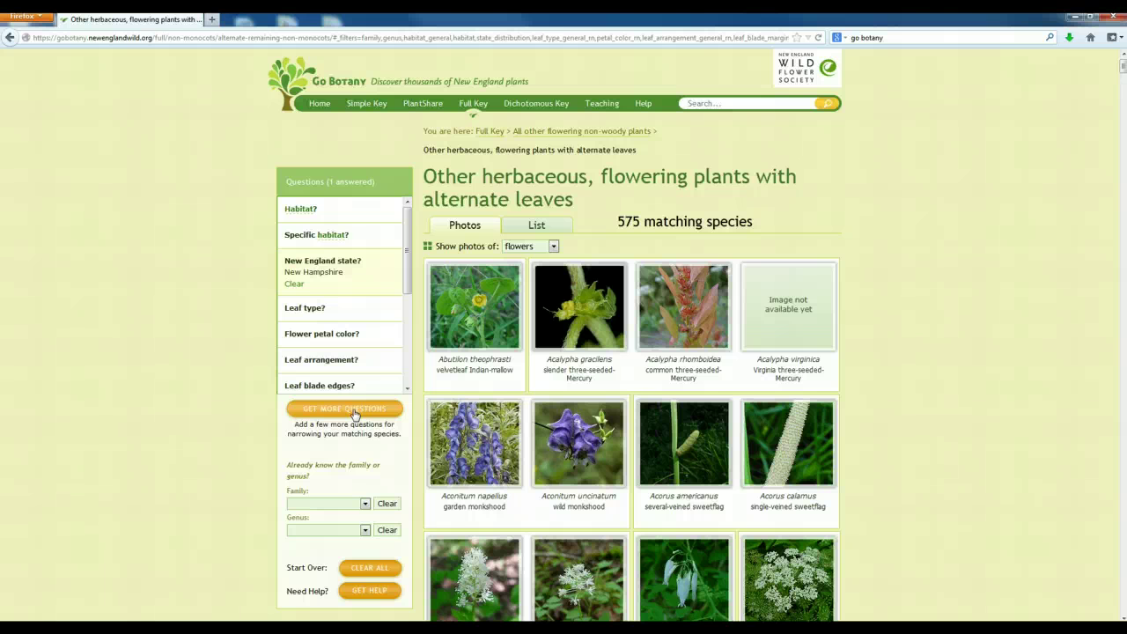
# Request more questions for plants with visible fruits or seeds and leaves
pyautogui.click(355, 413)
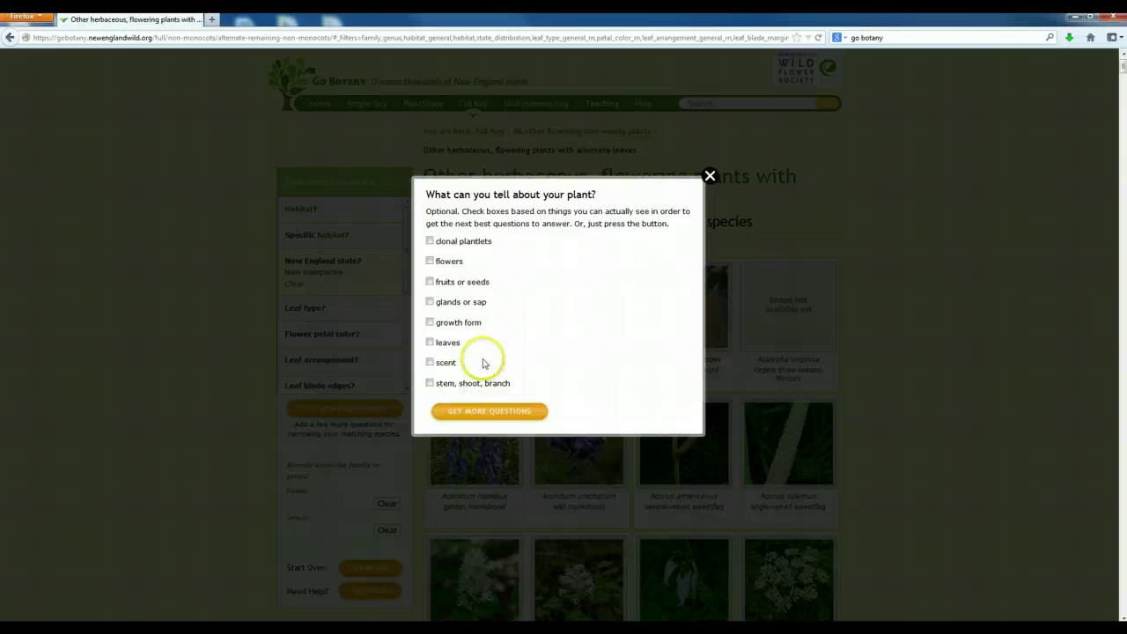
pyautogui.click(430, 283)
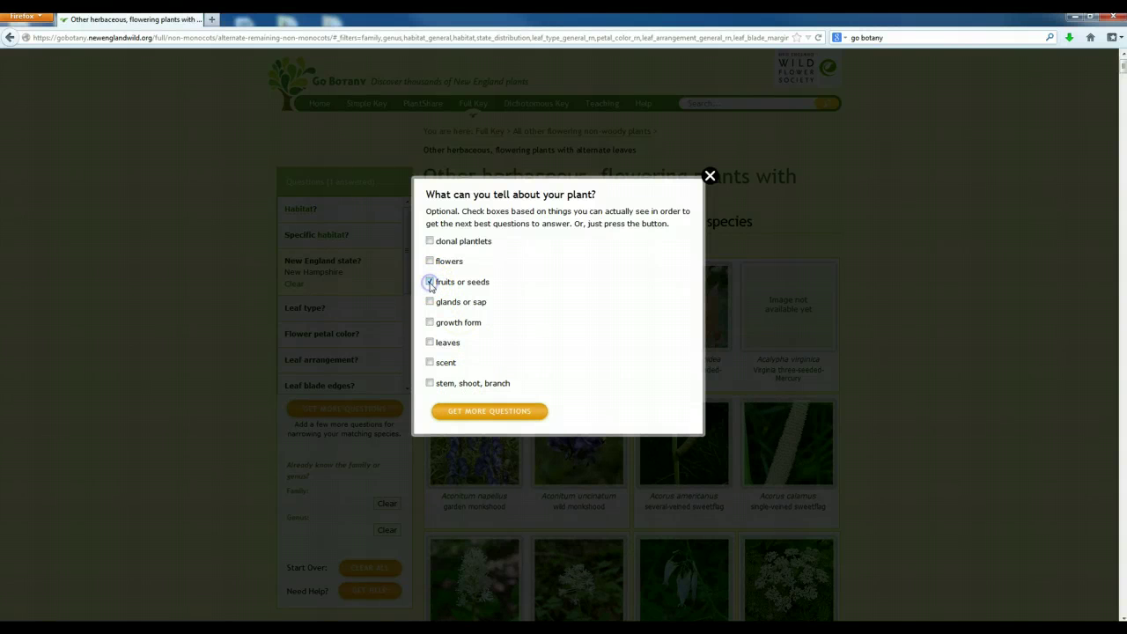
pyautogui.click(430, 343)
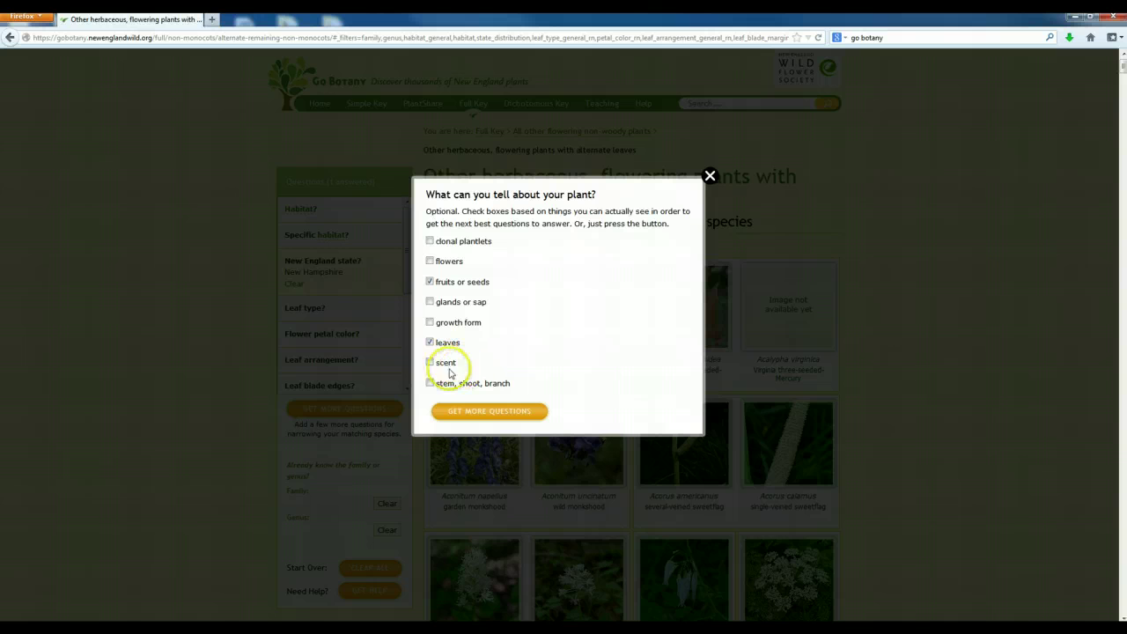
pyautogui.click(496, 409)
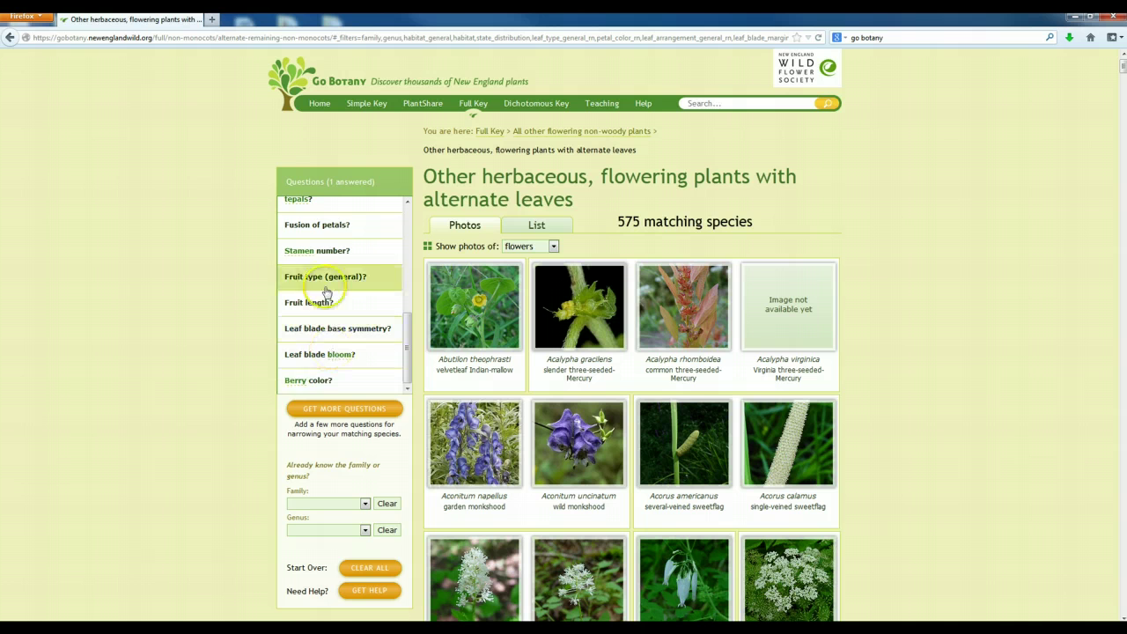
# Answer 'Fruit type (general)' as 'the fruit is fleshy', narrowing matches to 196 species
pyautogui.click(321, 366)
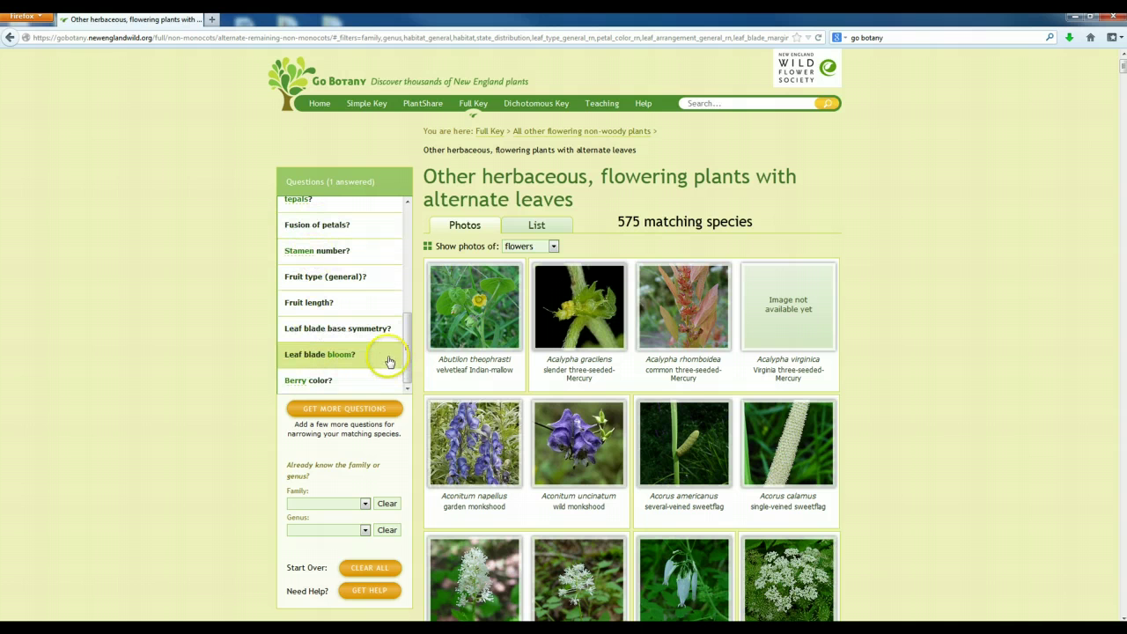
pyautogui.click(322, 278)
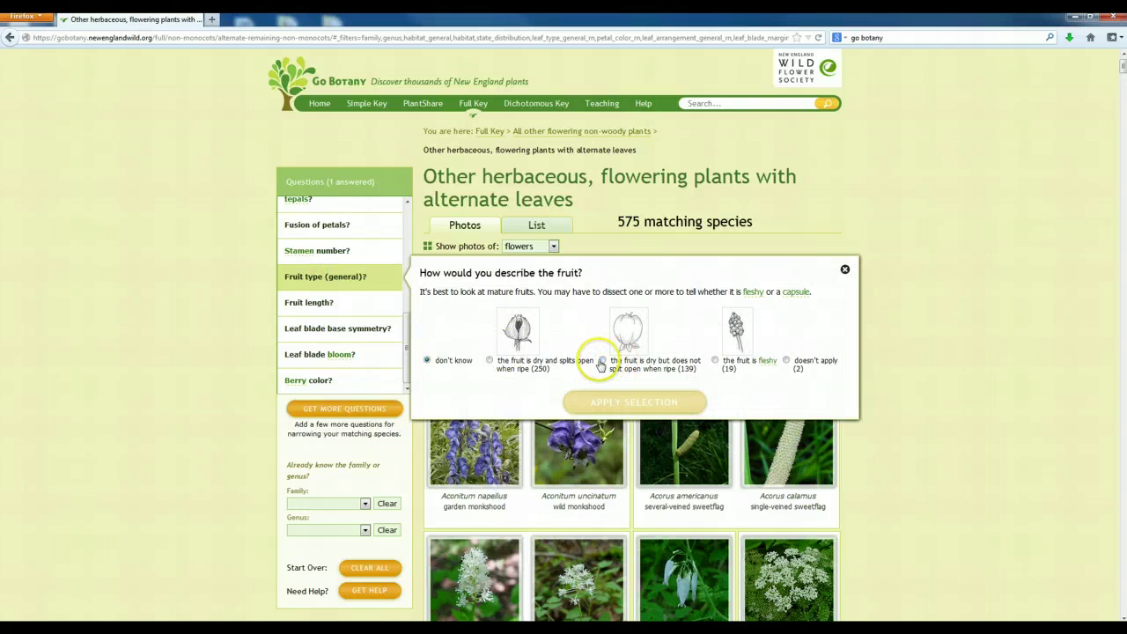
pyautogui.click(715, 360)
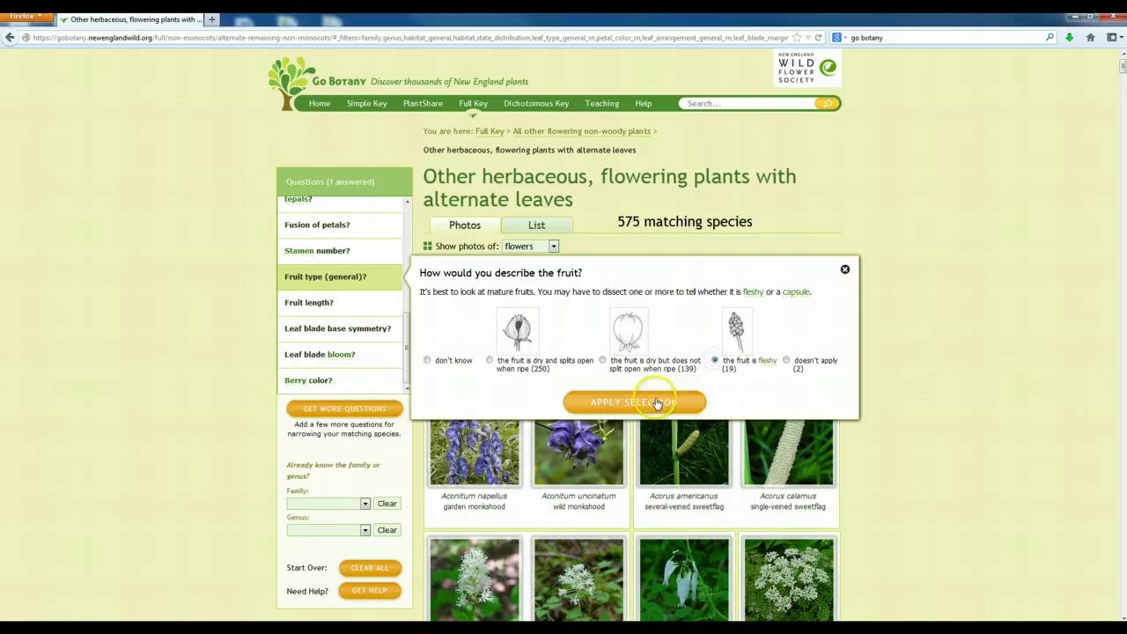
pyautogui.click(656, 402)
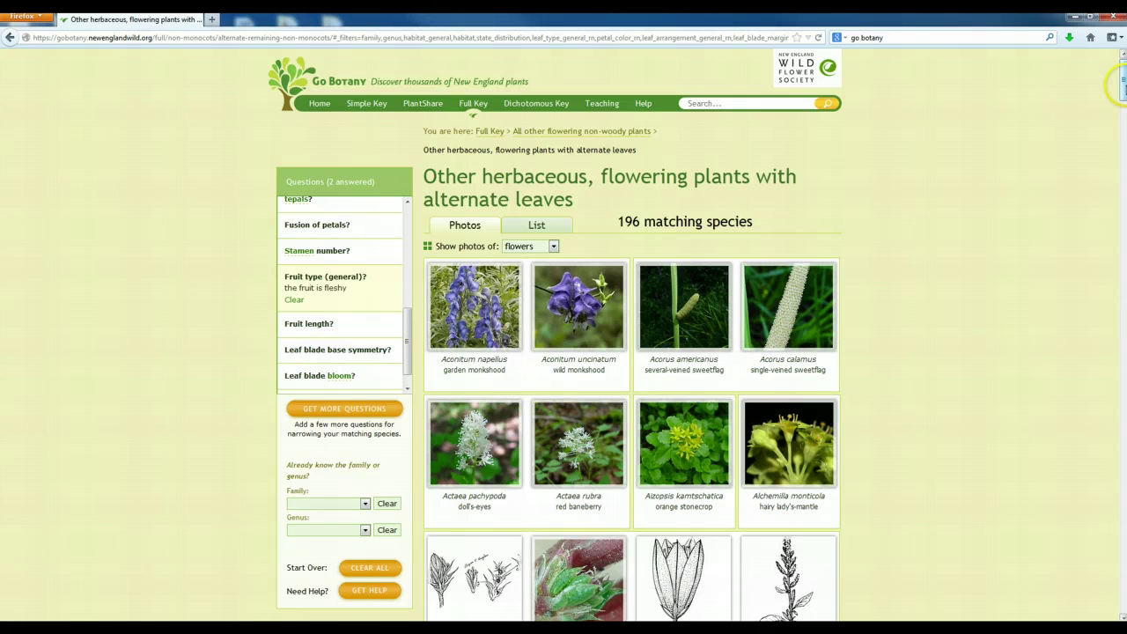
# Show fruit photos for each of the 196 matching species
pyautogui.moveTo(1123, 86)
pyautogui.mouseDown()
pyautogui.moveTo(1121, 239)
pyautogui.moveTo(1123, 88)
pyautogui.mouseUp()
pyautogui.click(554, 246)
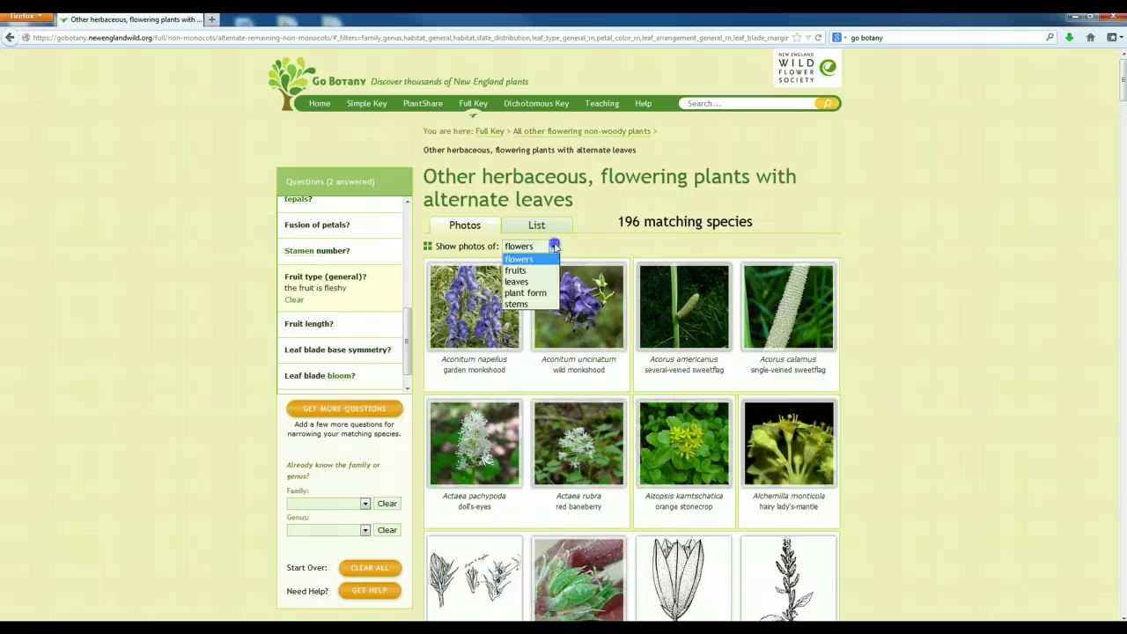
pyautogui.click(517, 270)
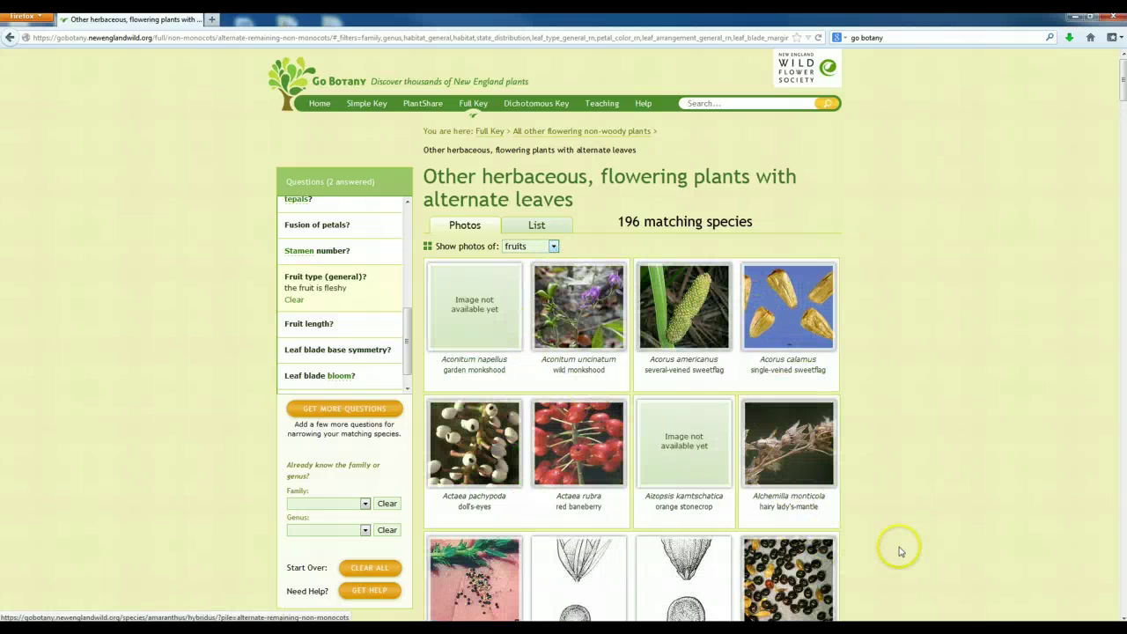
pyautogui.moveTo(1123, 72); pyautogui.dragTo(1123, 113)
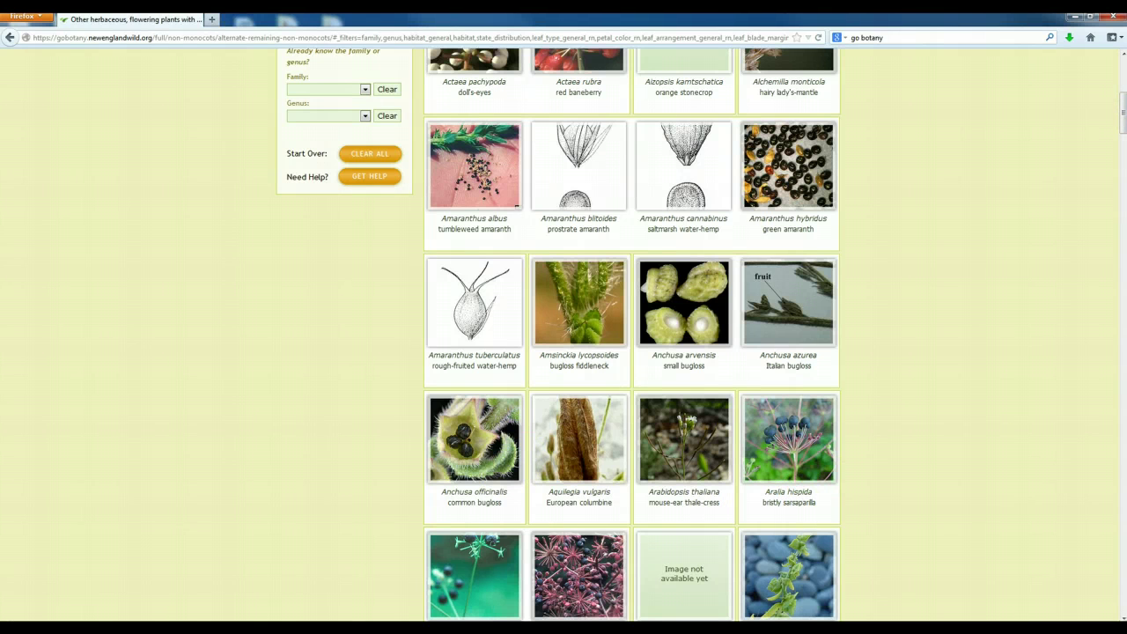
pyautogui.moveTo(1120, 128); pyautogui.dragTo(1120, 86)
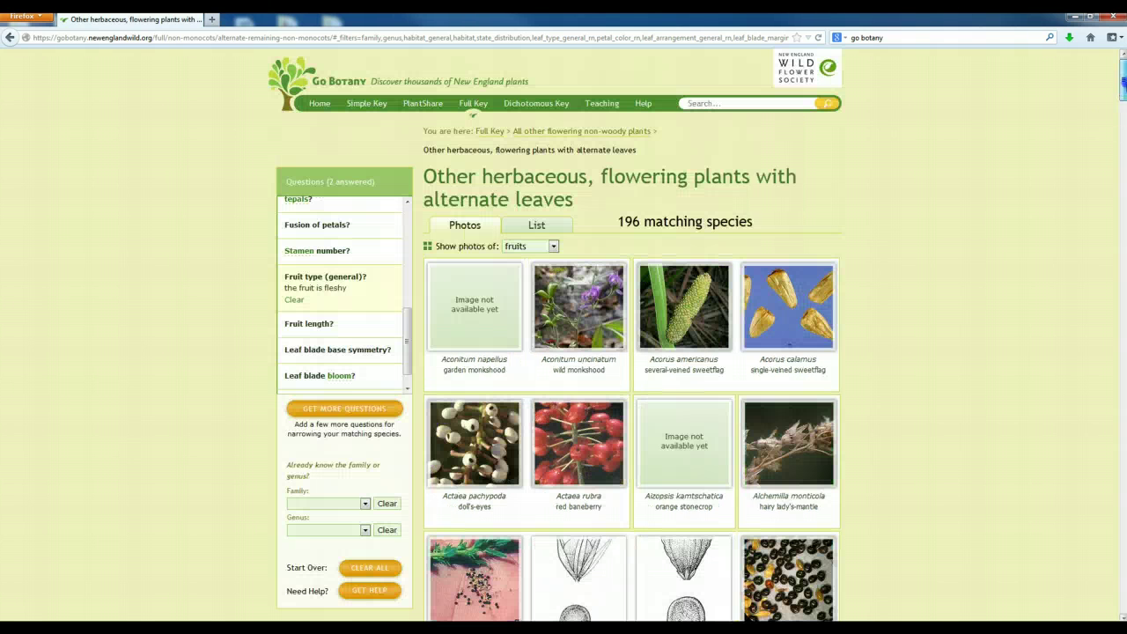
# Switch the species photos to leaves and scroll through the grid
pyautogui.click(554, 248)
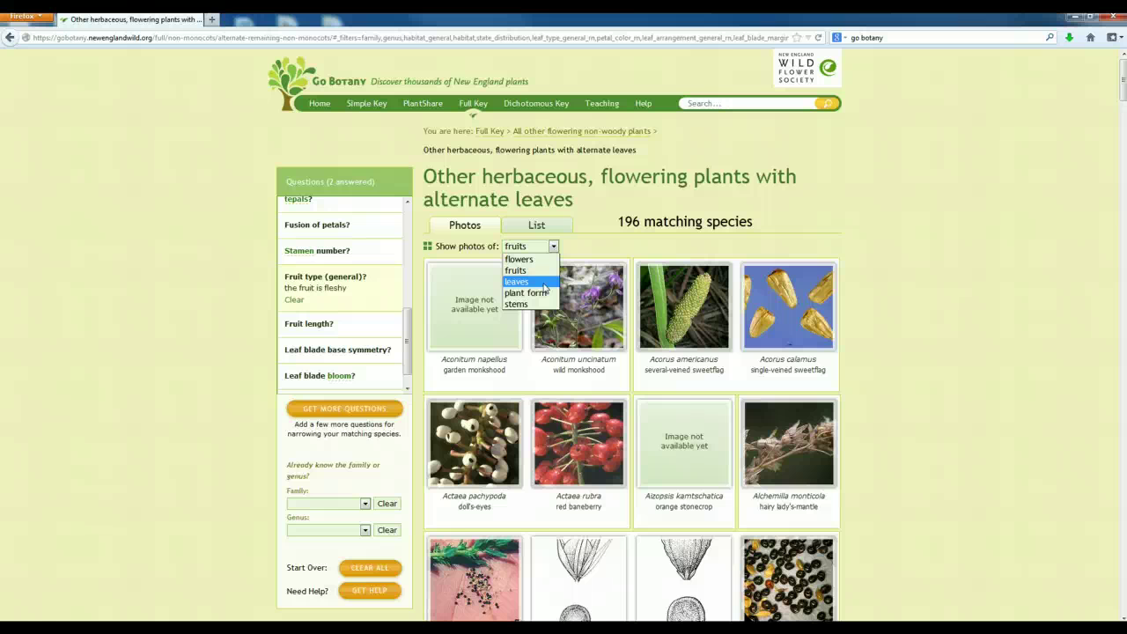
pyautogui.click(543, 284)
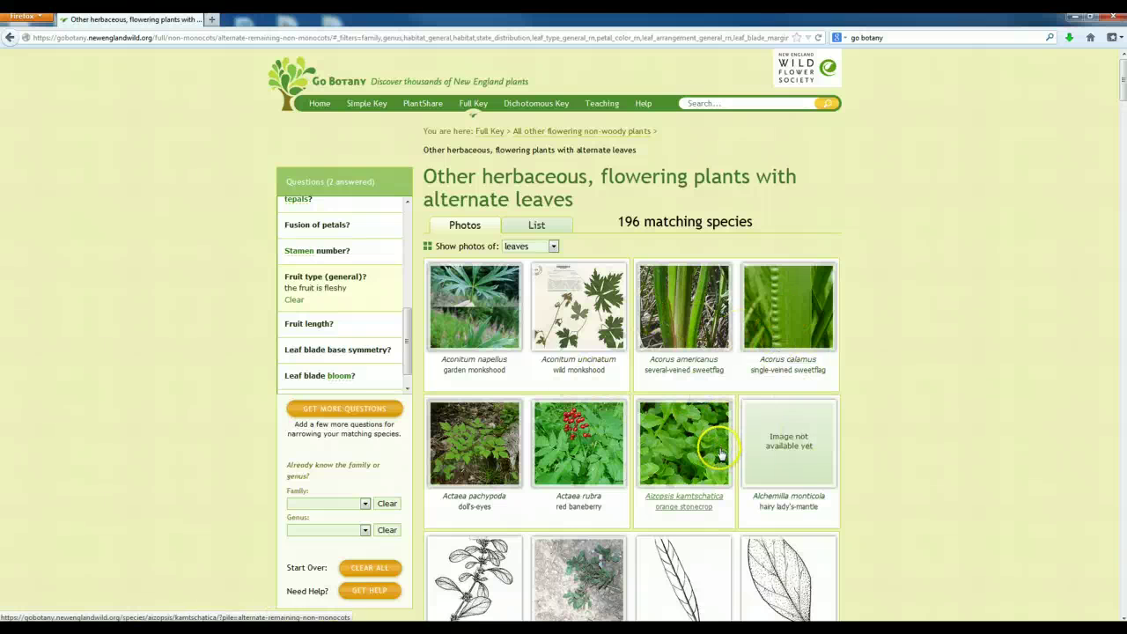
pyautogui.scroll(-5, 855, 392)
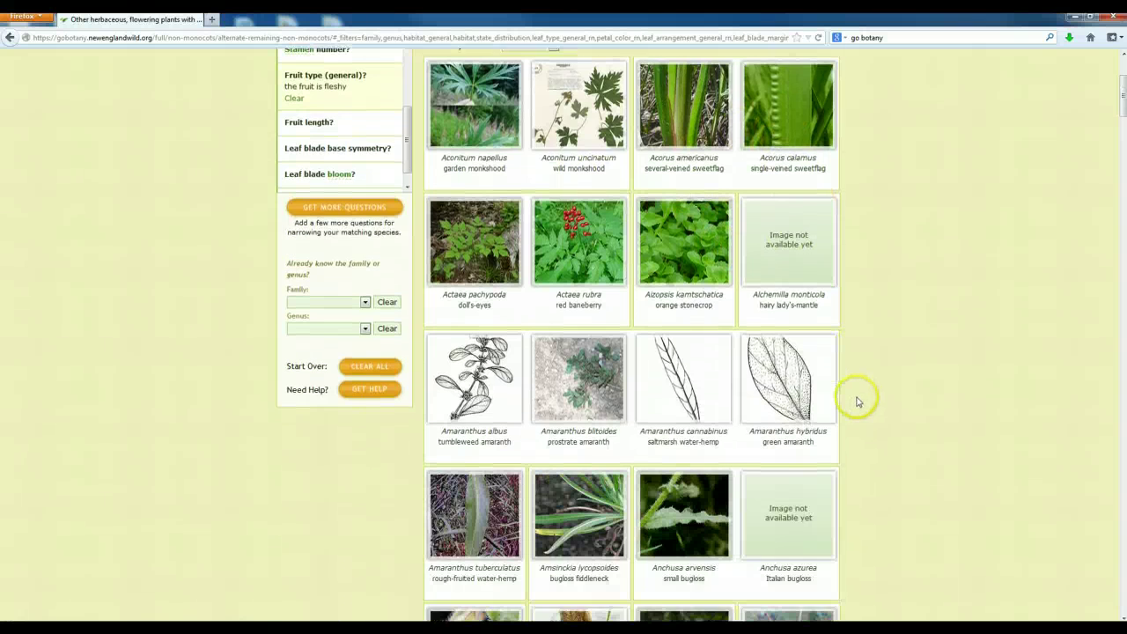
pyautogui.scroll(-12, 858, 401)
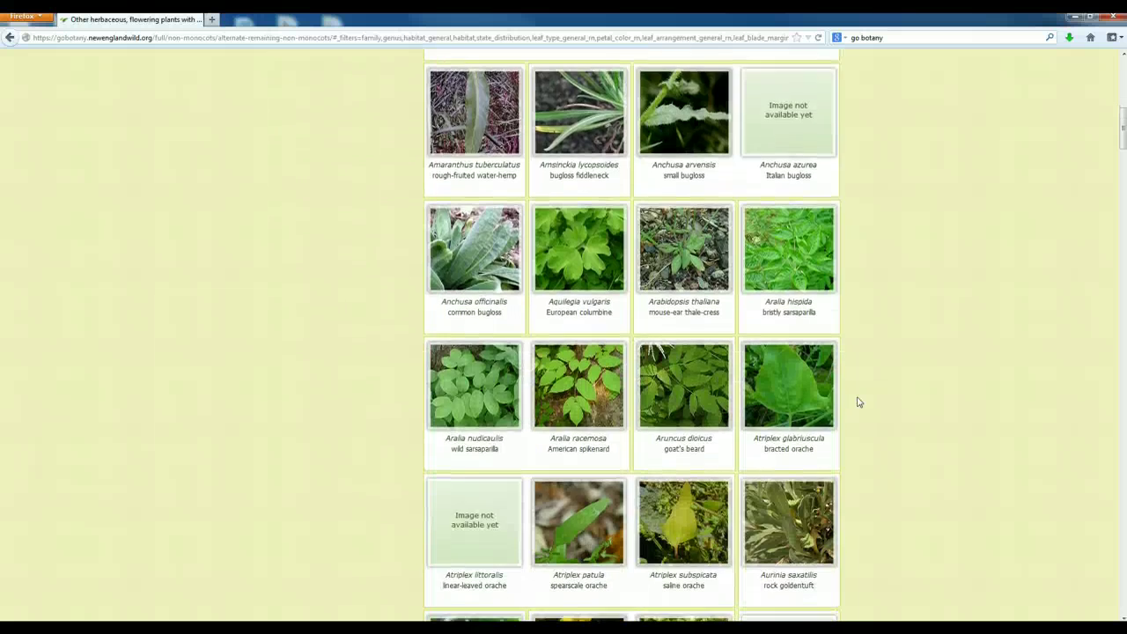
pyautogui.scroll(8, 859, 402)
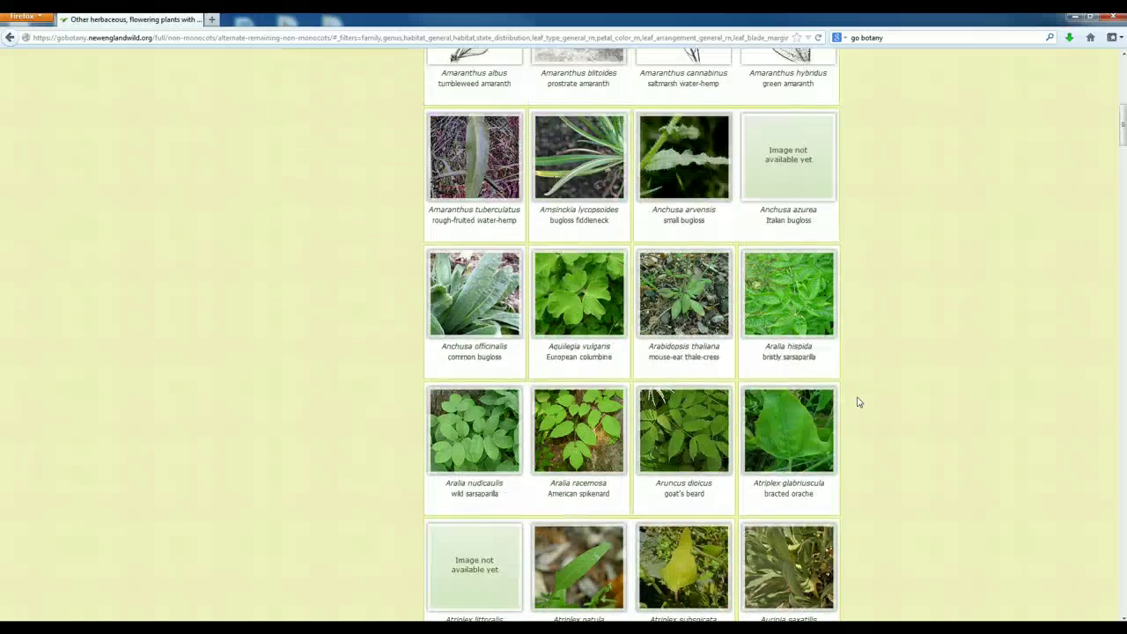
pyautogui.scroll(8, 859, 401)
pyautogui.click(858, 407)
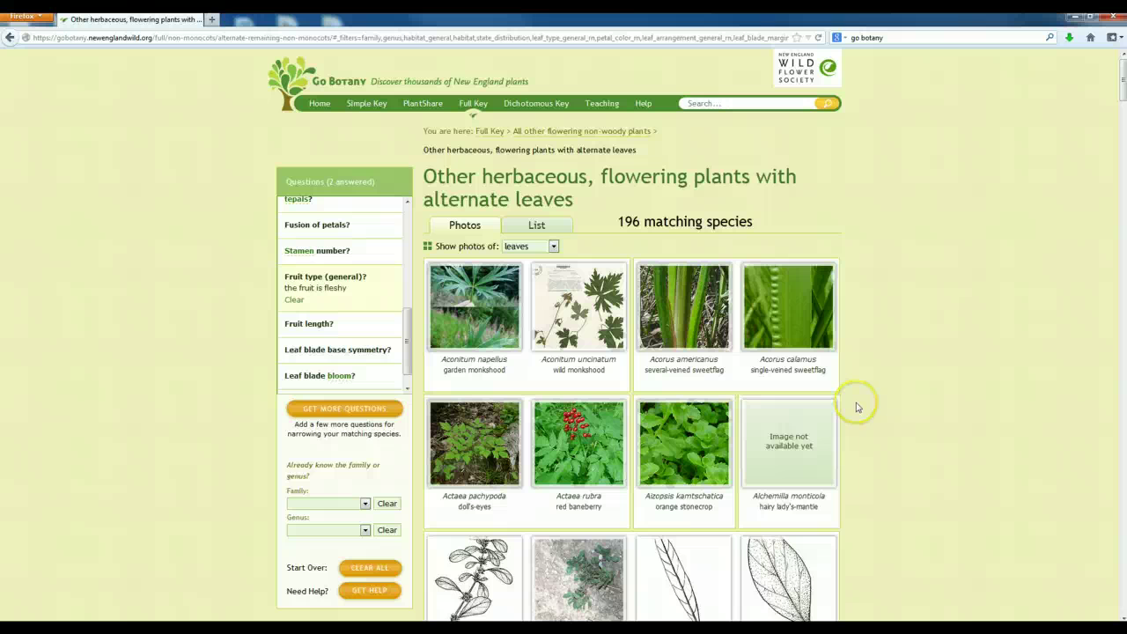
# Switch the photos back to fruits and scroll down to Aralia hispida
pyautogui.click(553, 247)
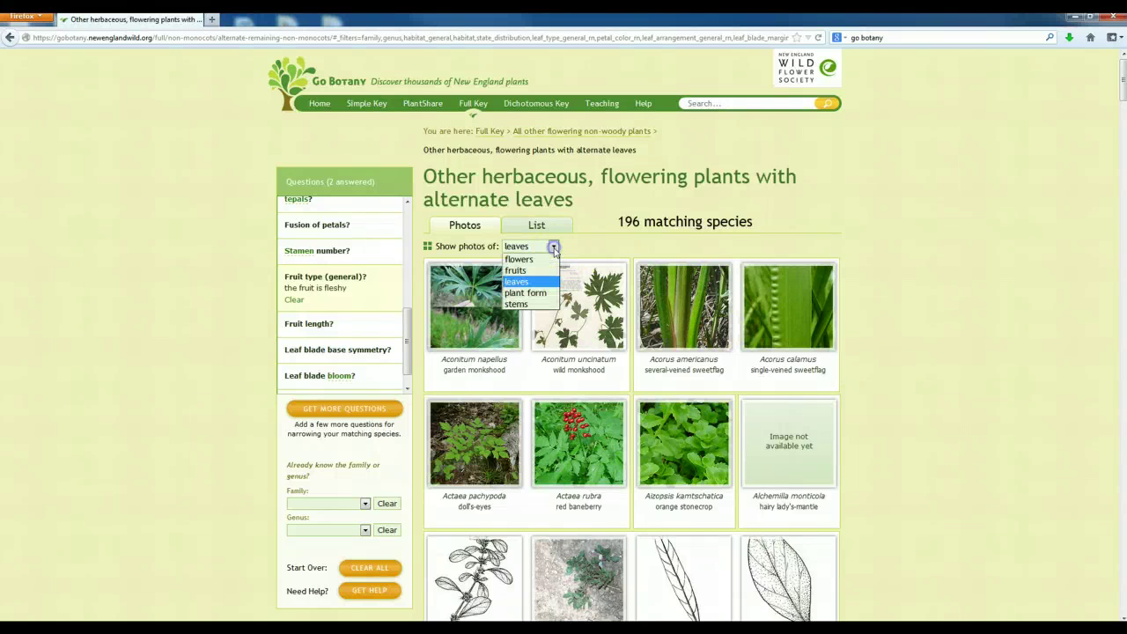
pyautogui.click(517, 270)
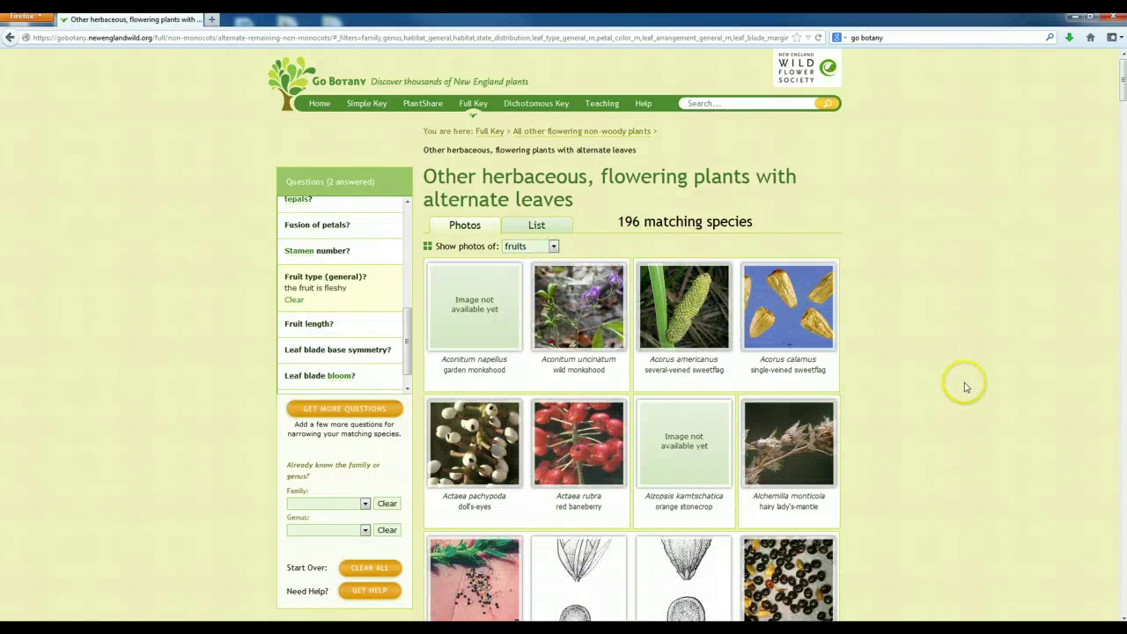
pyautogui.scroll(-10, 966, 387)
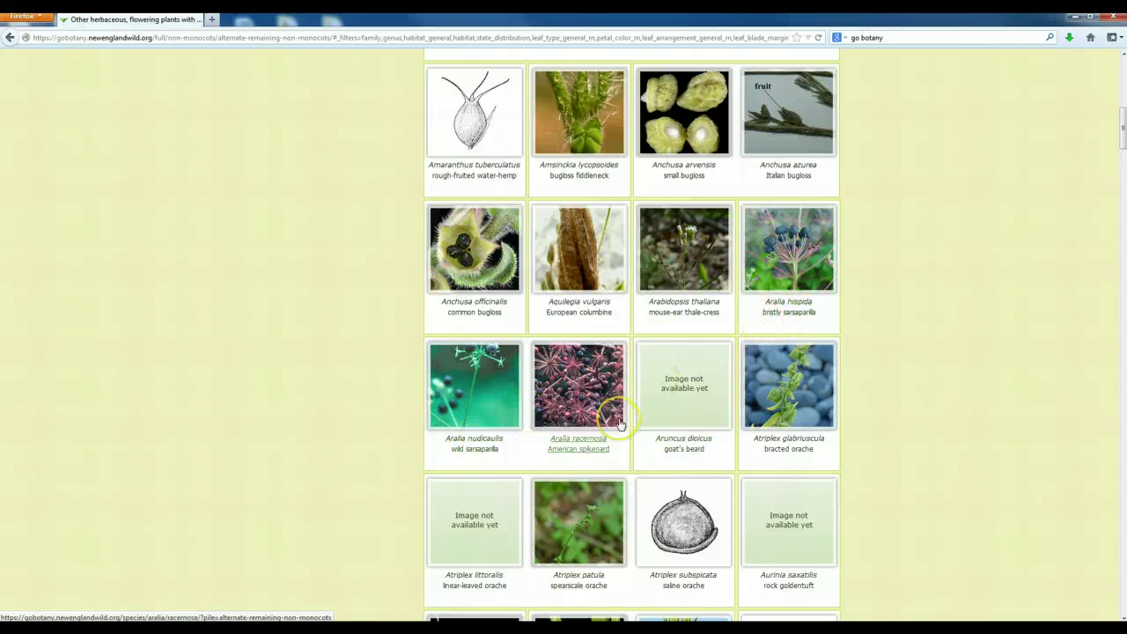
# Open Aralia hispida's quick summary, then its full bristly sarsaparilla species page
pyautogui.click(784, 305)
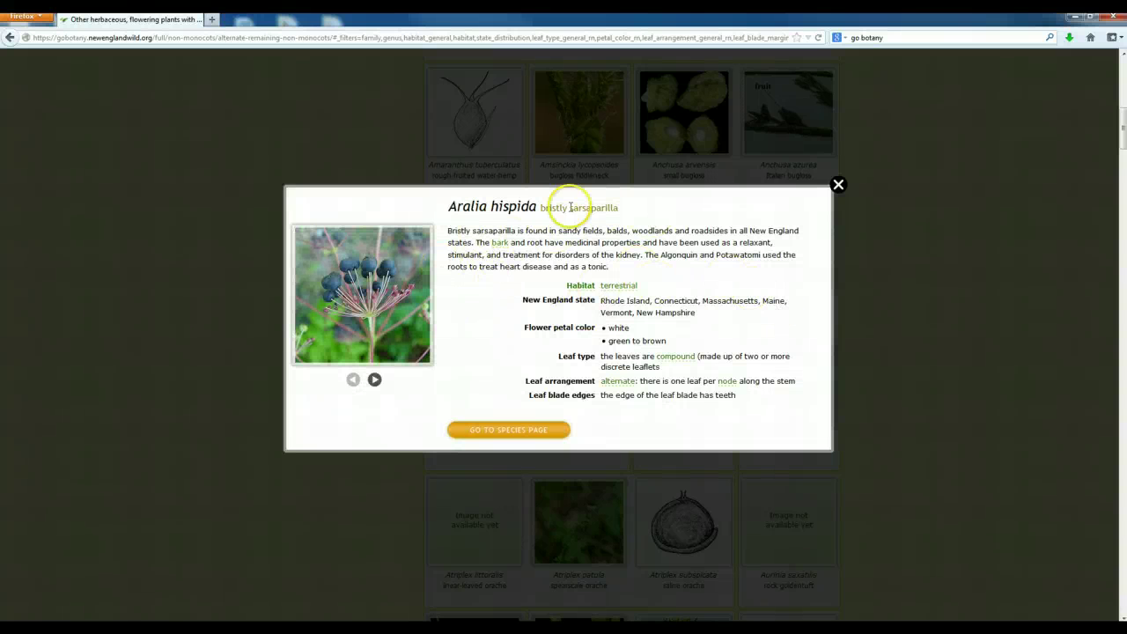
pyautogui.click(550, 430)
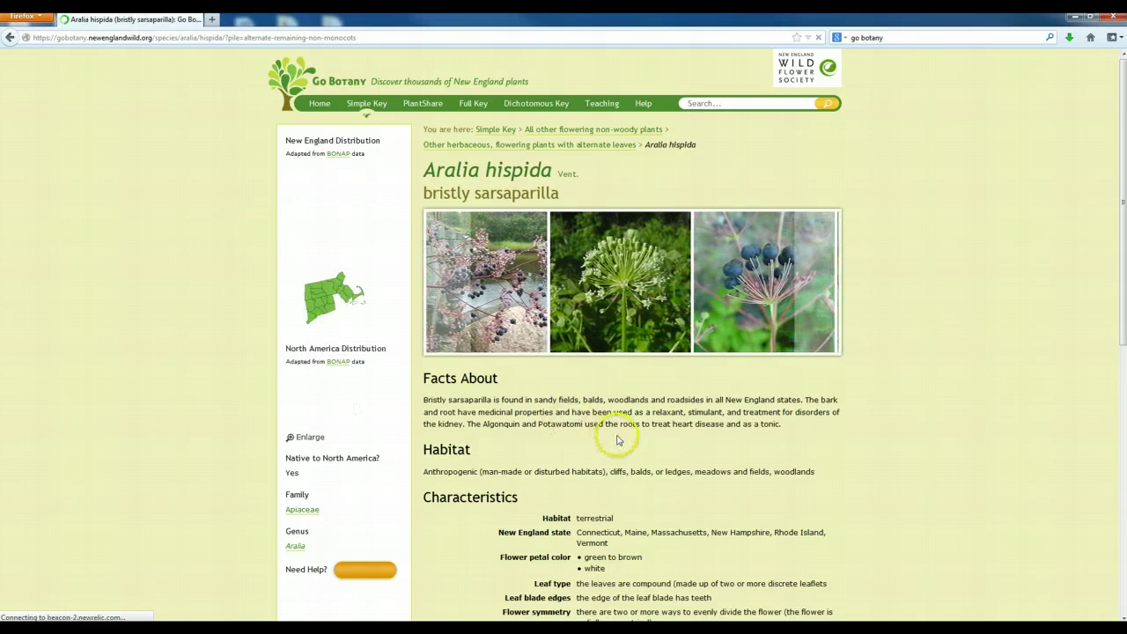
# Scroll the species page, then advance the photo gallery forward five times
pyautogui.scroll(-3, 743, 451)
pyautogui.scroll(-2, 440, 347)
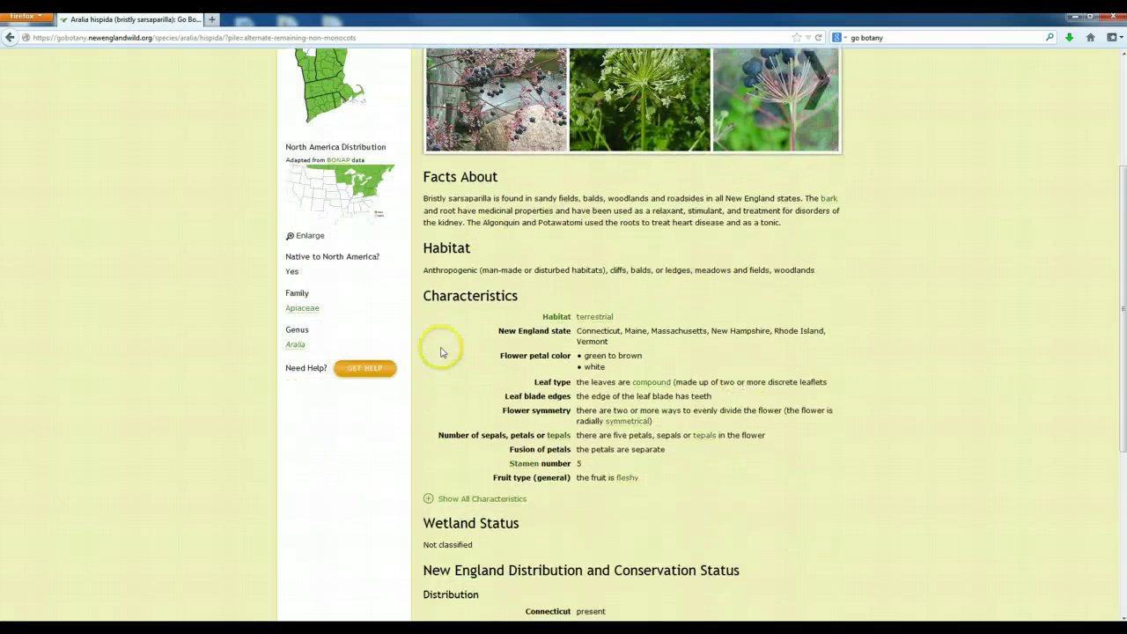
pyautogui.scroll(-3, 767, 496)
pyautogui.scroll(5, 767, 498)
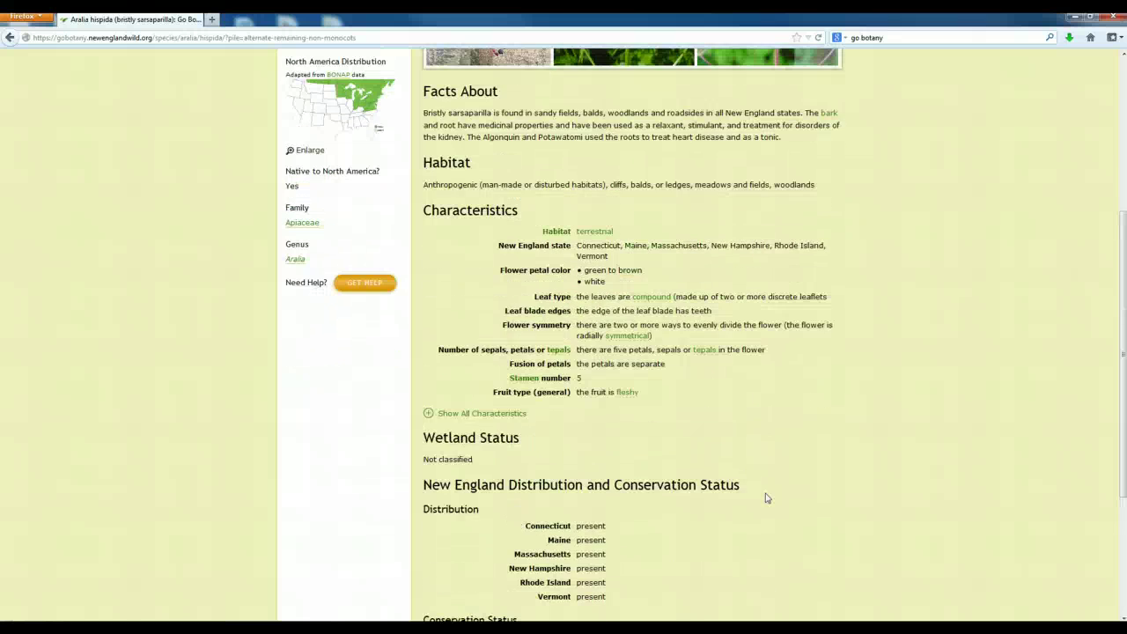
pyautogui.click(825, 299)
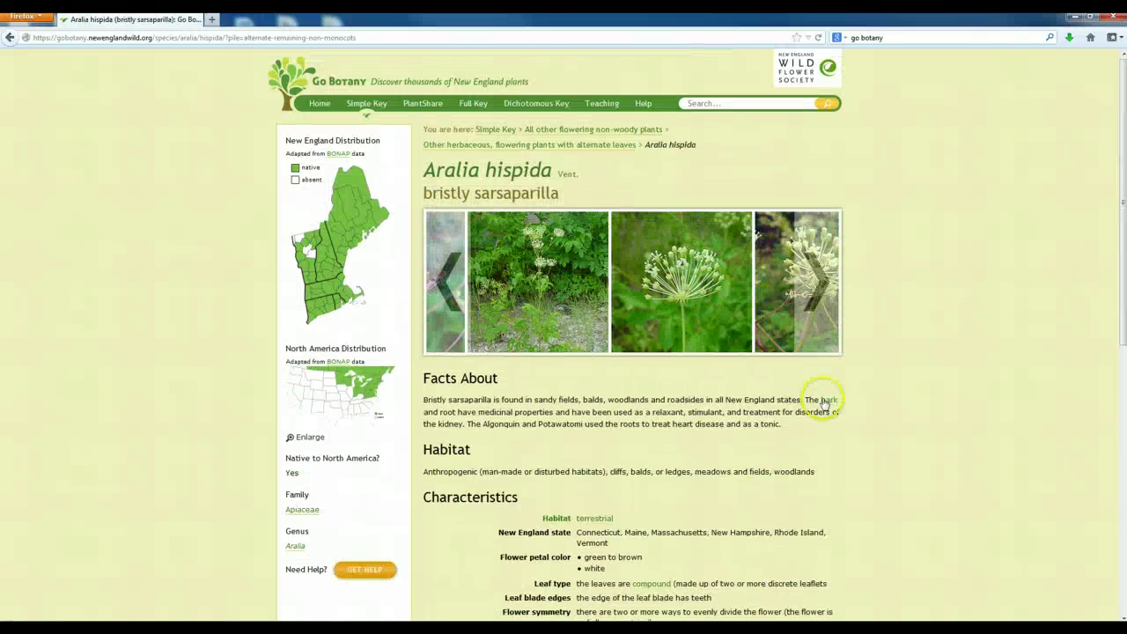
pyautogui.click(828, 333)
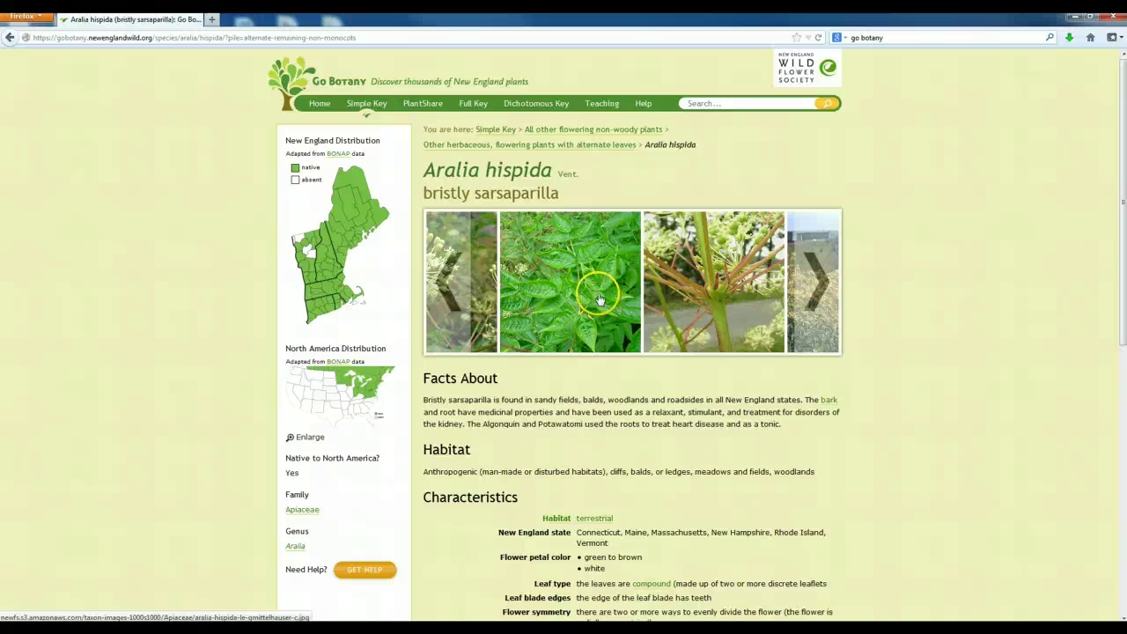
pyautogui.click(821, 278)
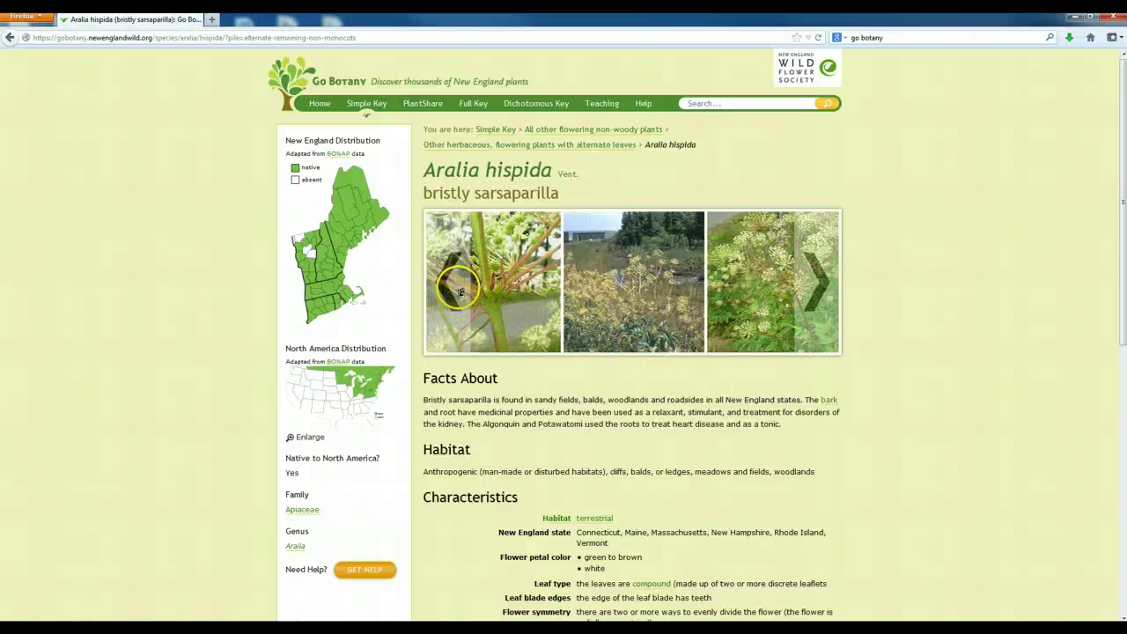
pyautogui.click(816, 290)
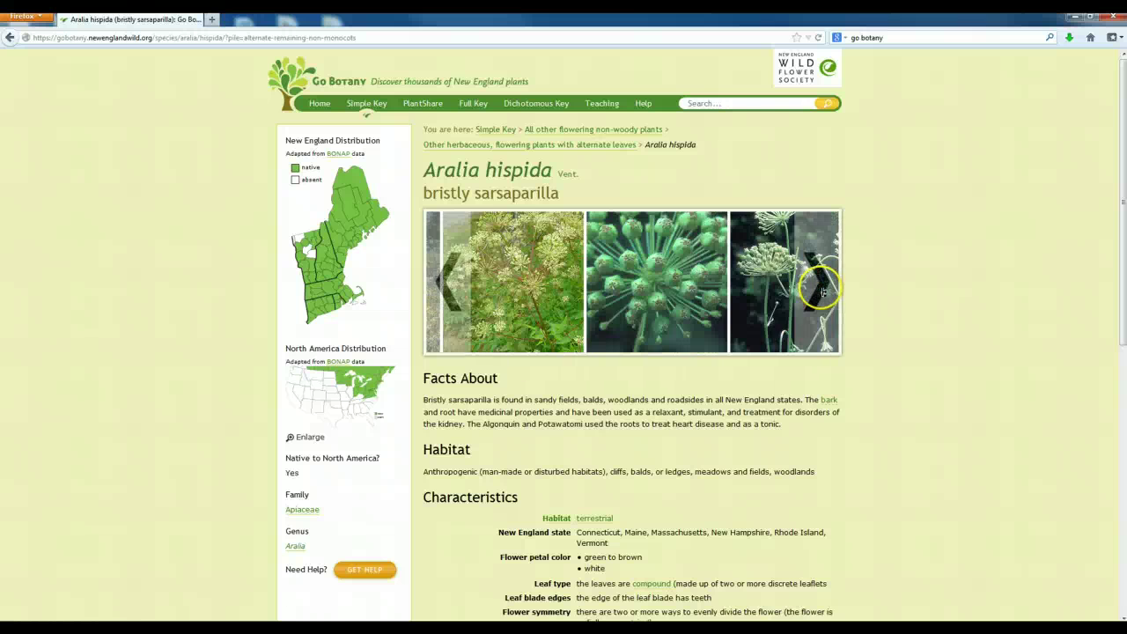
pyautogui.click(824, 283)
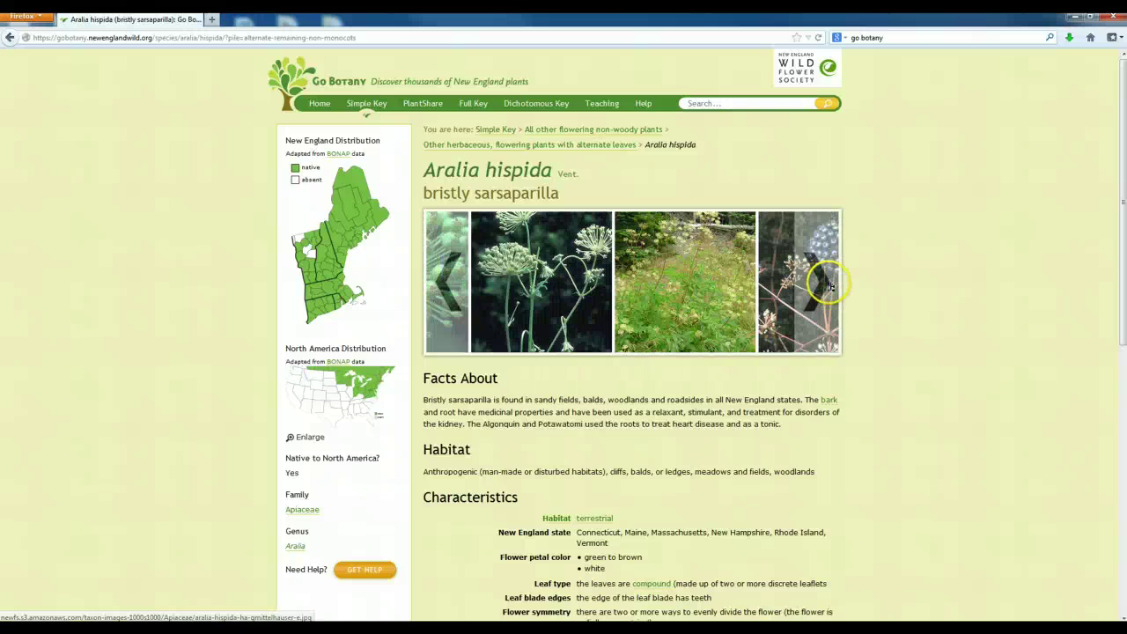
# Step the gallery back to the earlier berry and flower photos
pyautogui.click(443, 291)
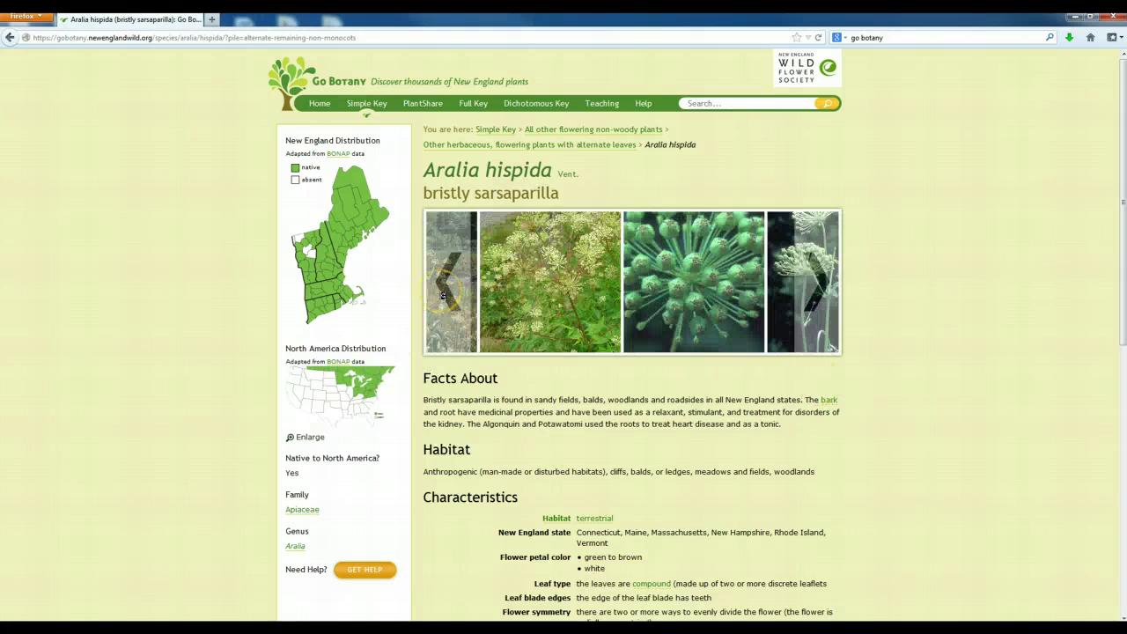
pyautogui.click(443, 295)
pyautogui.click(443, 295)
pyautogui.click(443, 295)
pyautogui.click(443, 295)
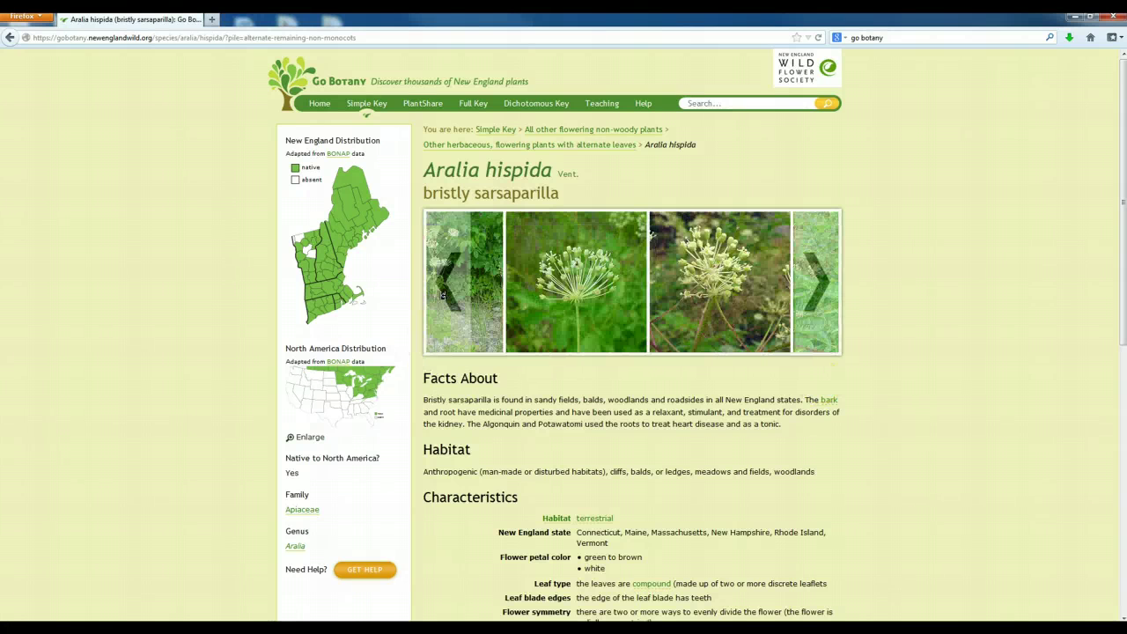
pyautogui.click(457, 264)
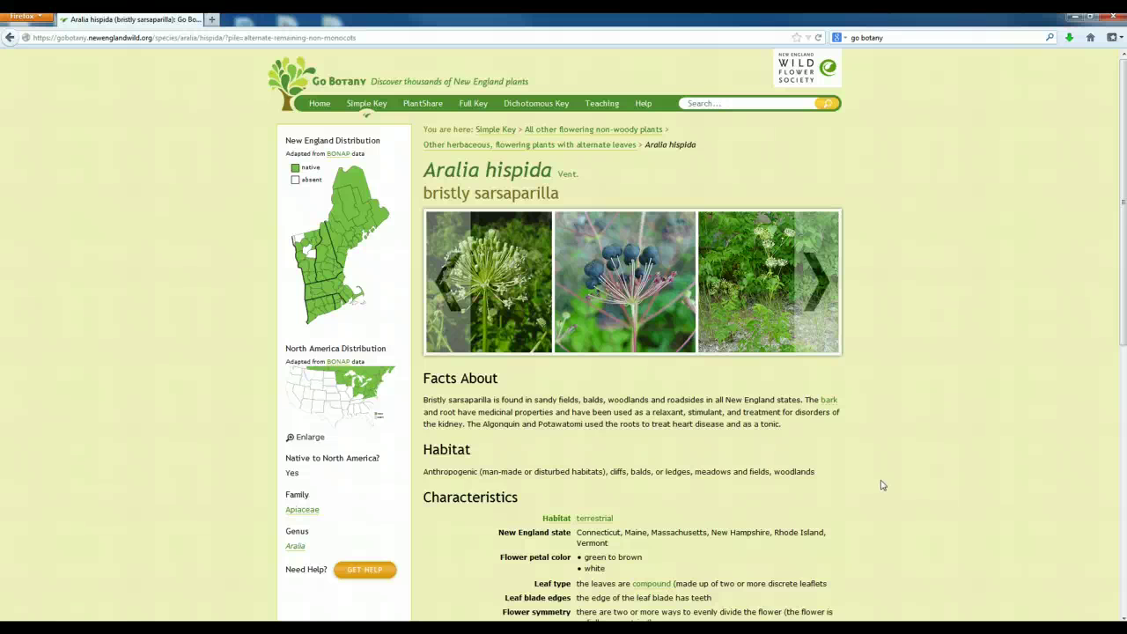
pyautogui.click(881, 488)
pyautogui.click(882, 494)
pyautogui.click(883, 496)
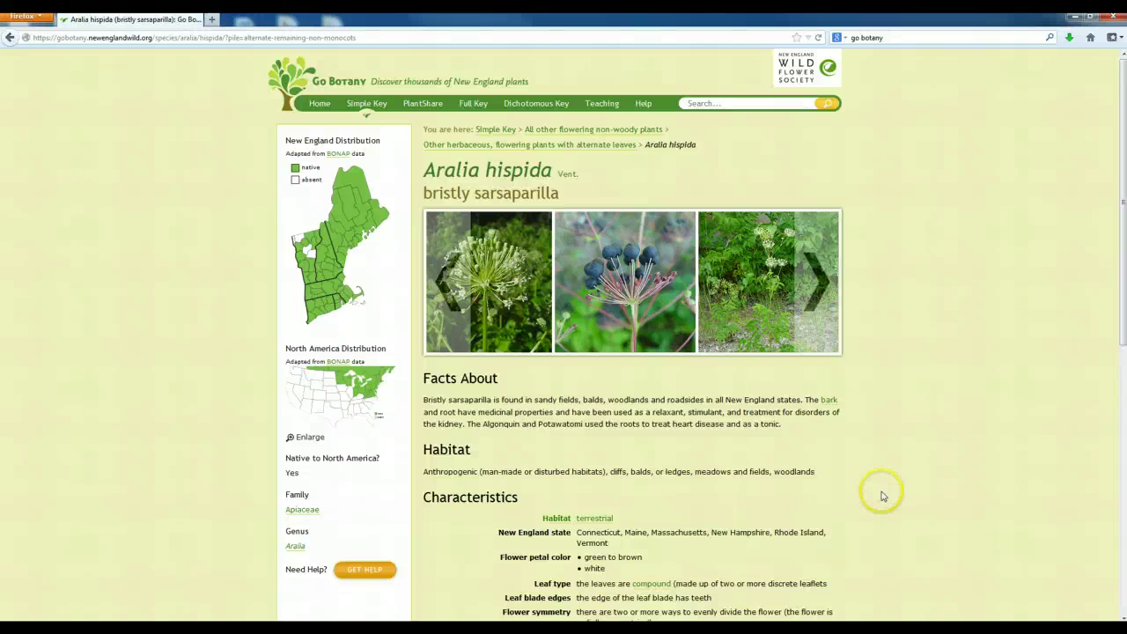